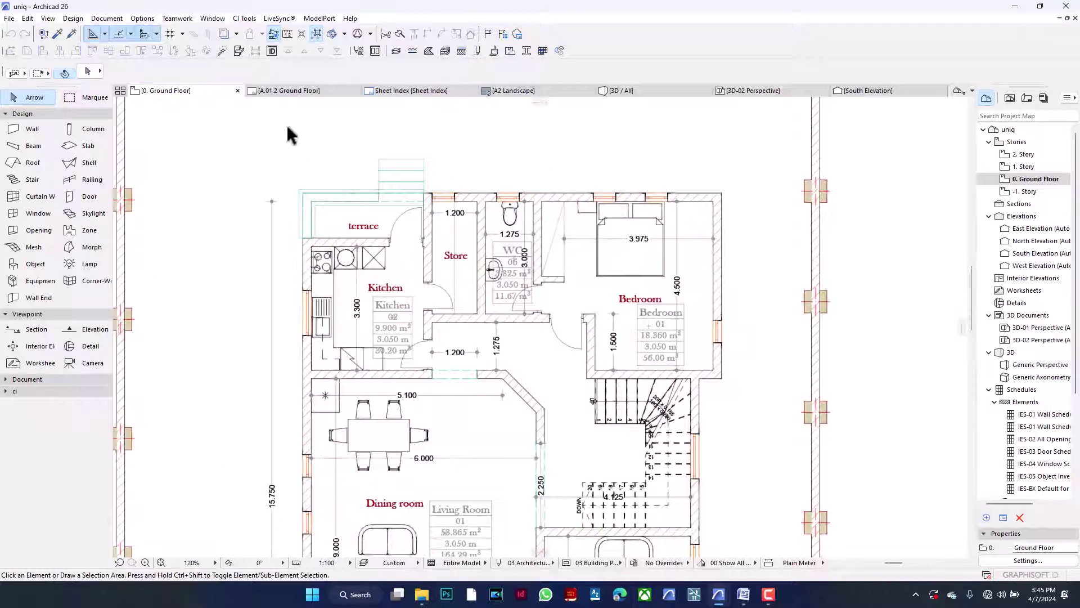
# Step: Zoom the Ground Floor plan out from 120% to 83% to show the whole layout
pyautogui.scroll(-3, 286, 122)
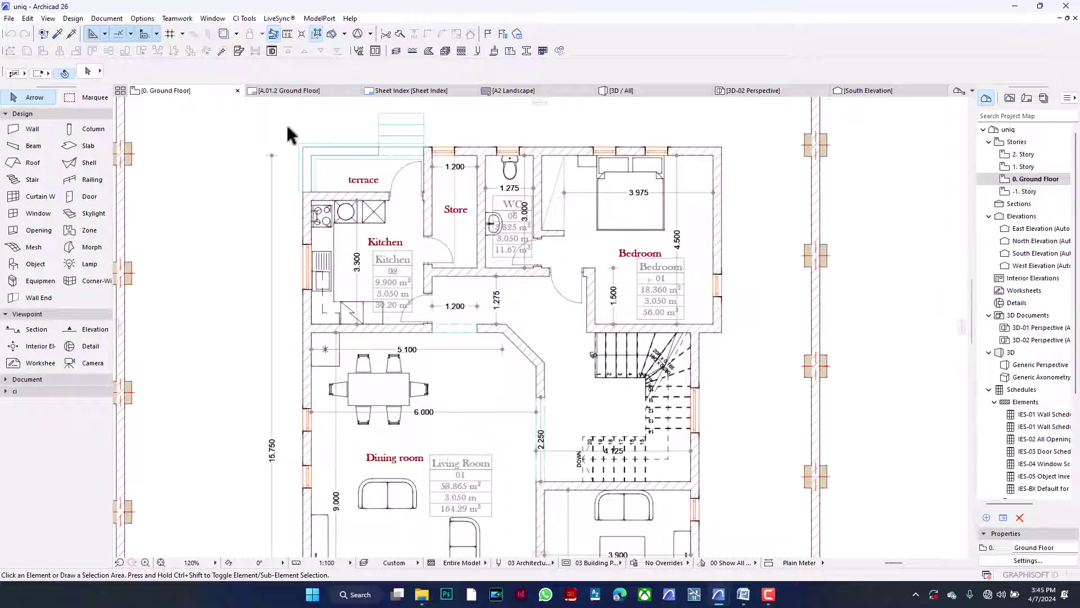
pyautogui.scroll(3, 286, 123)
pyautogui.keyDown('ctrl'); pyautogui.scroll(-3, 287, 127); pyautogui.keyUp('ctrl')
pyautogui.scroll(1, 287, 127)
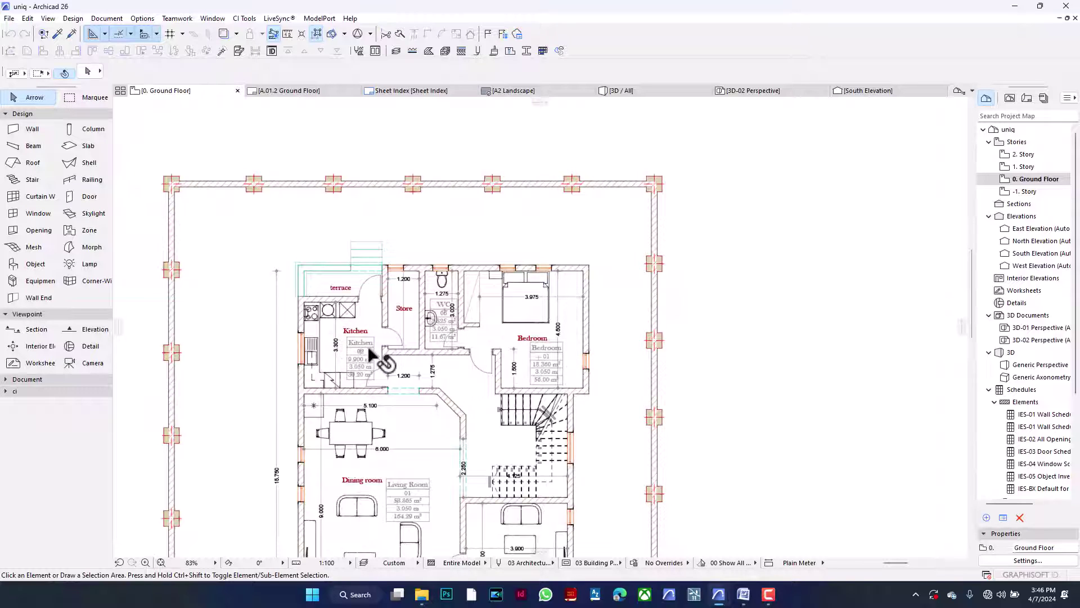
pyautogui.scroll(4, 439, 276)
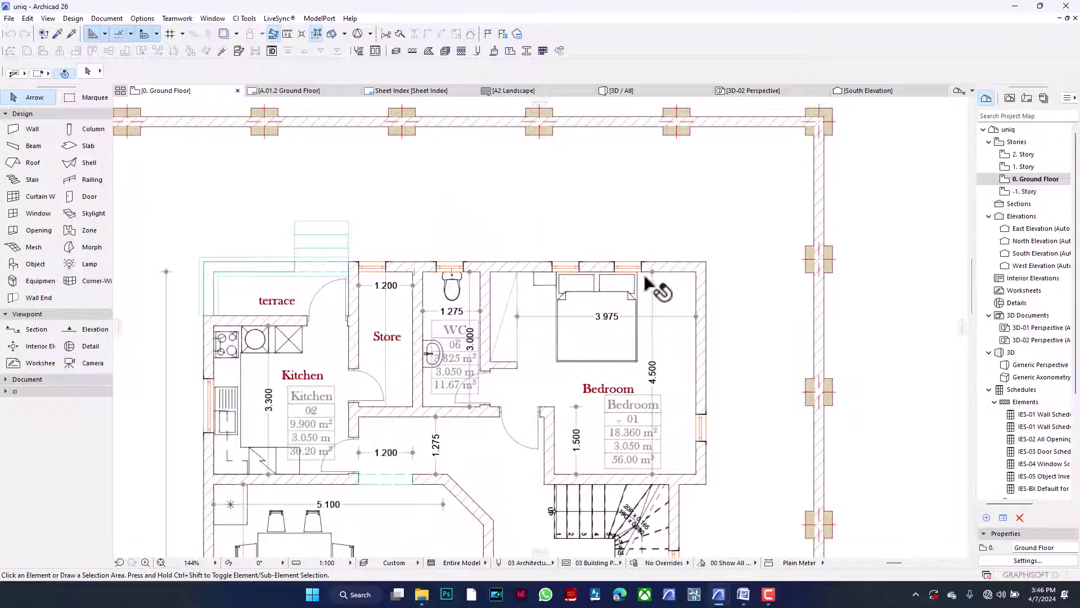
# Step: Move the bedroom's north wall 1.5 m north and join it to the east wall
pyautogui.click(669, 272)
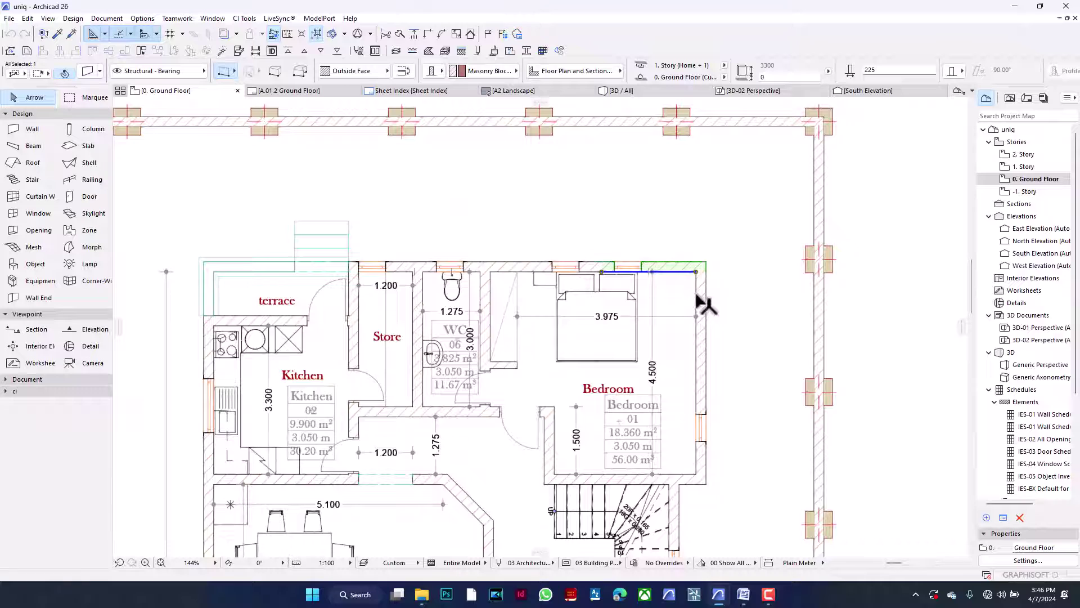
pyautogui.click(679, 273)
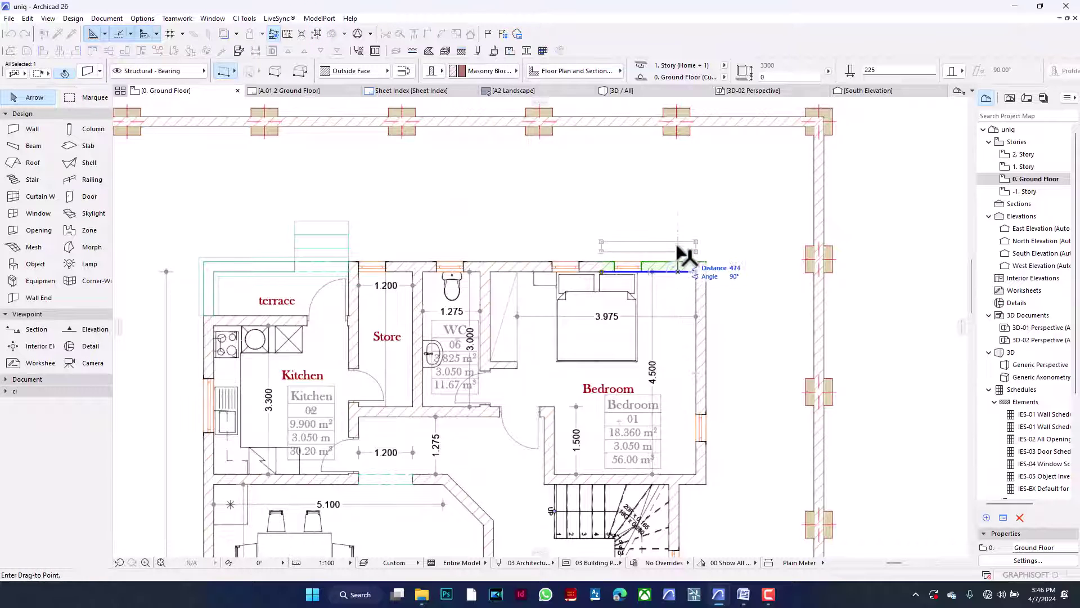
pyautogui.write('1.5')
pyautogui.press('Return')
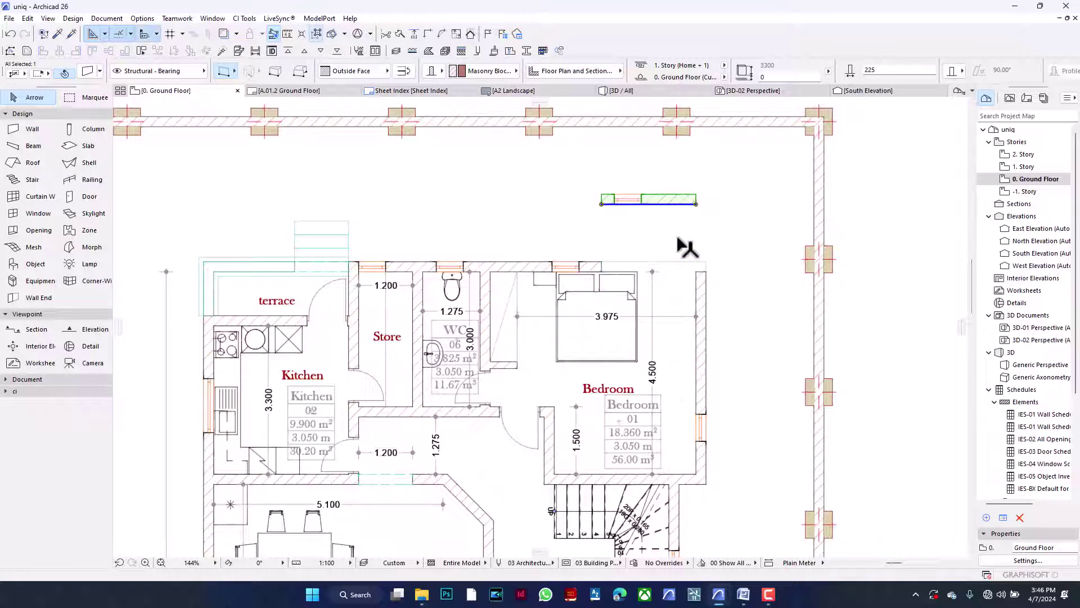
pyautogui.keyDown('shift'); pyautogui.click(708, 281); pyautogui.keyUp('shift')
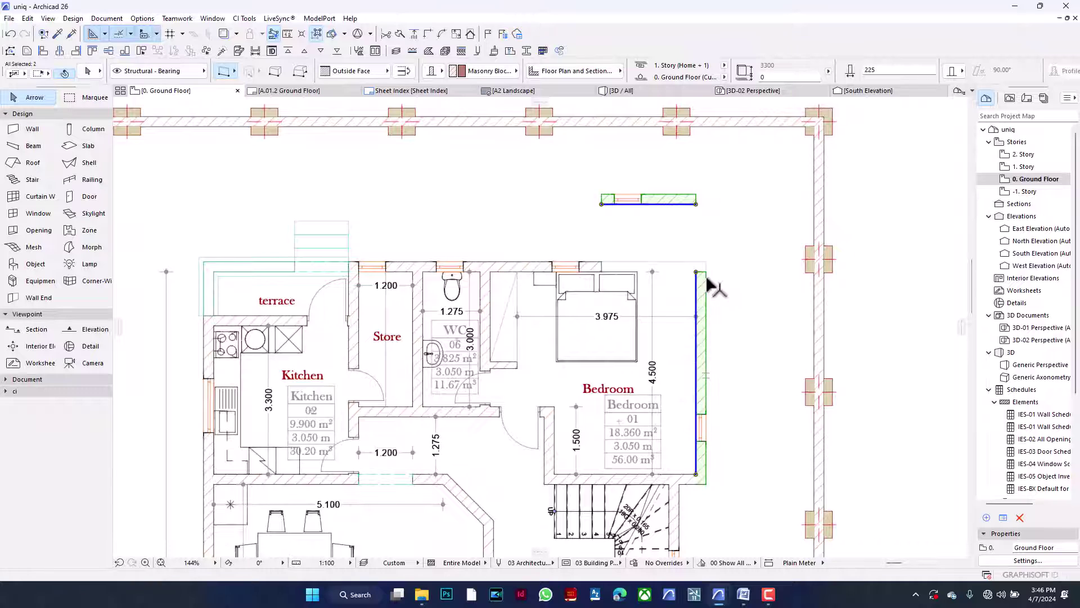
pyautogui.click(428, 35)
# Step: Undo the bedroom wall move and switch to the Marquee tool
pyautogui.click(784, 251)
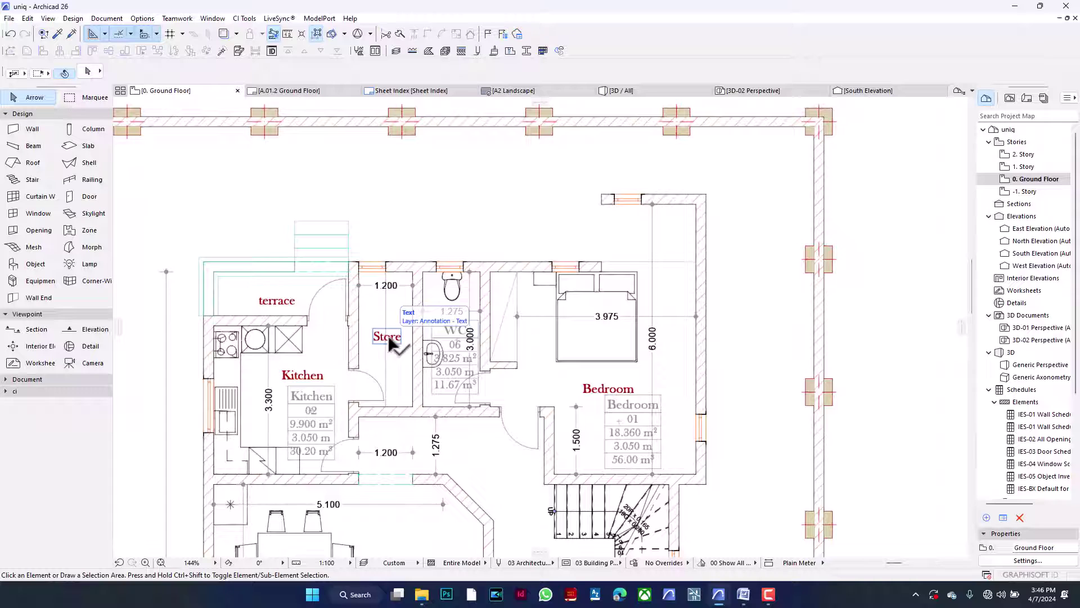
pyautogui.hotkey('ctrl', 'z')
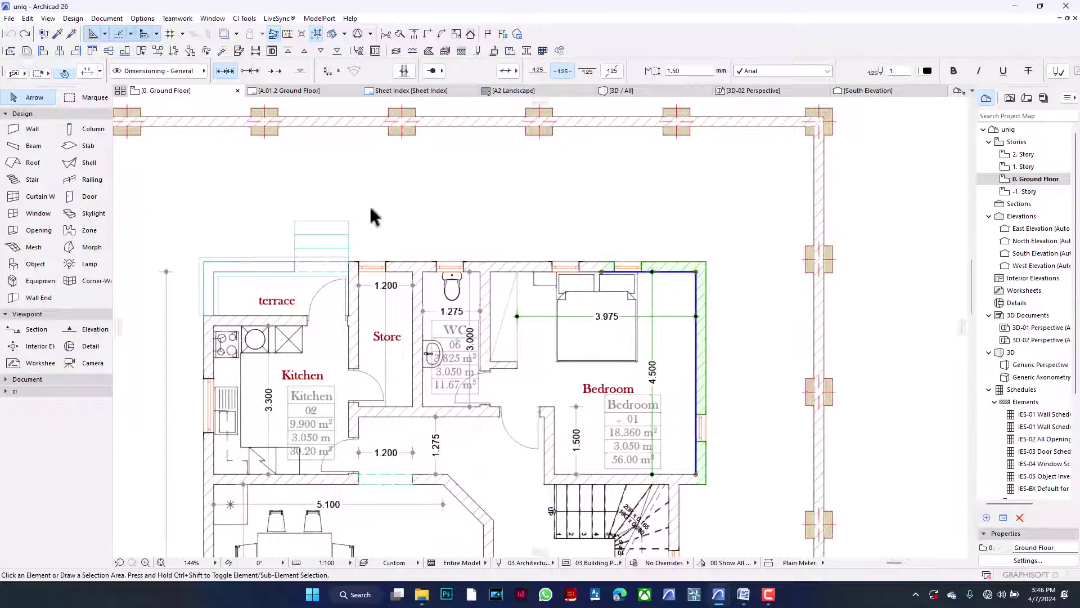
pyautogui.click(221, 174)
pyautogui.click(88, 103)
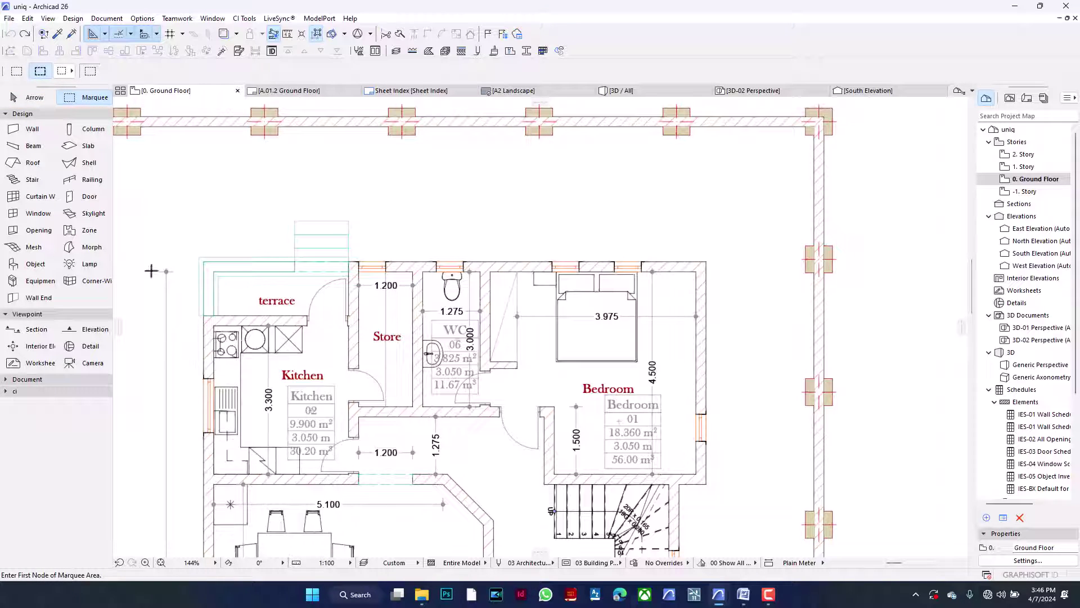
# Step: Draw a single-story marquee from below the kitchen to above the bedroom's top-right corner
pyautogui.click(187, 361)
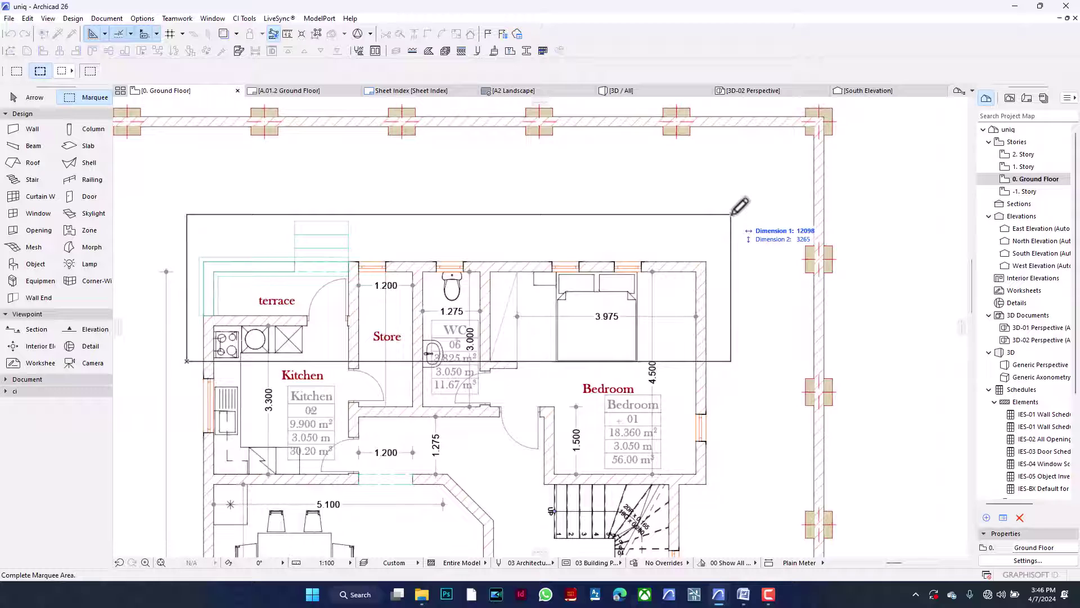
pyautogui.click(732, 214)
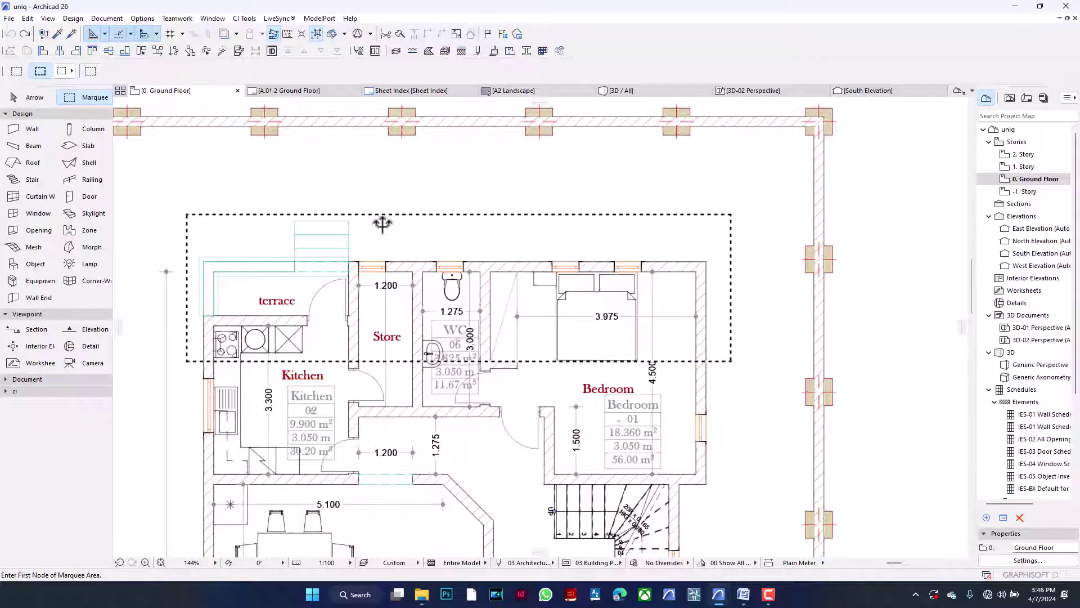
pyautogui.click(17, 72)
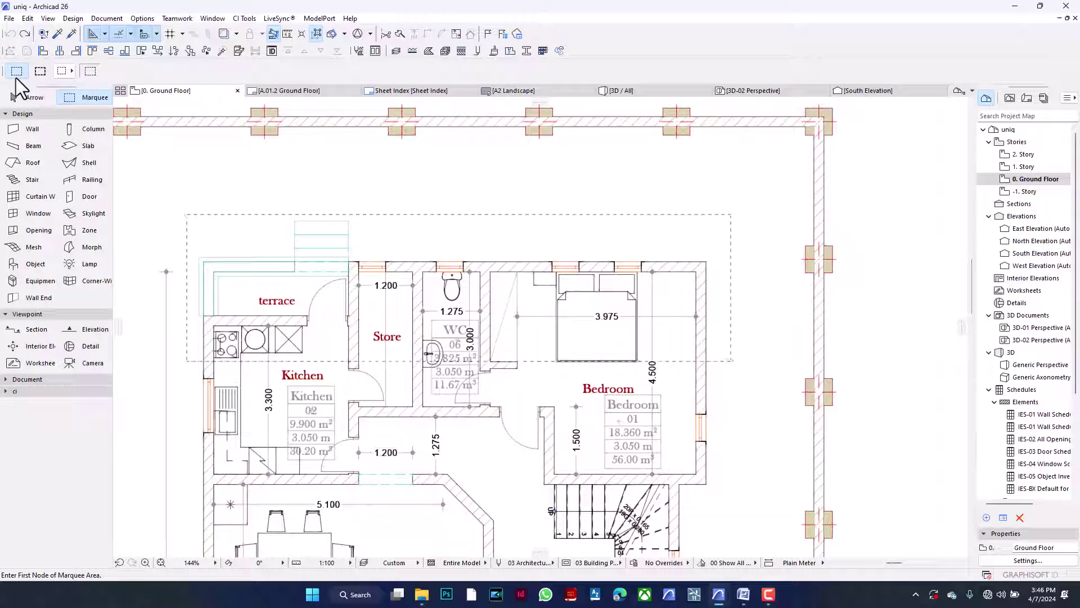
pyautogui.click(40, 71)
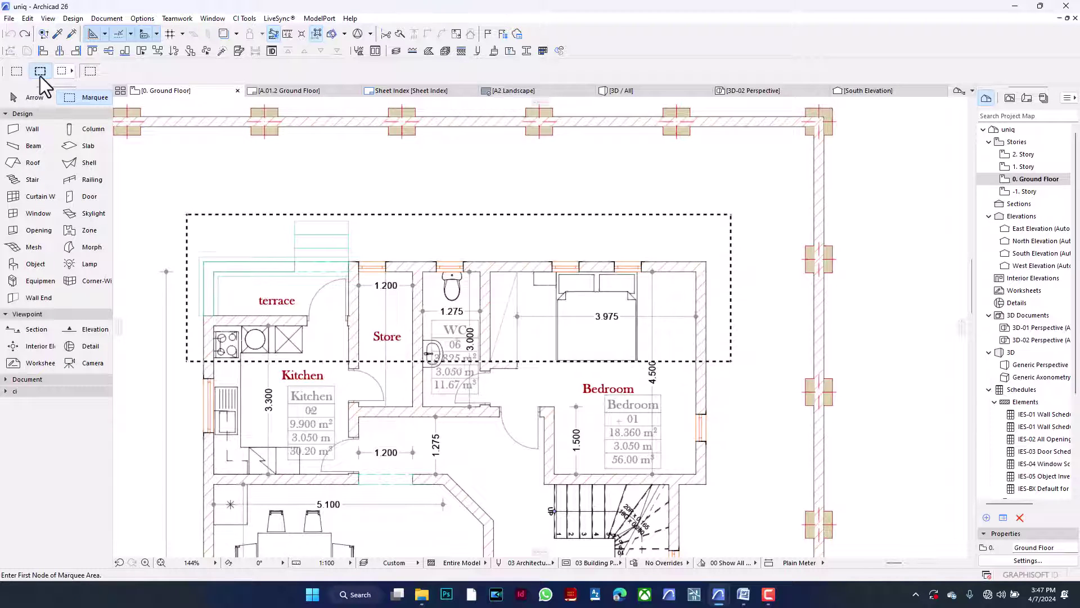
pyautogui.click(17, 72)
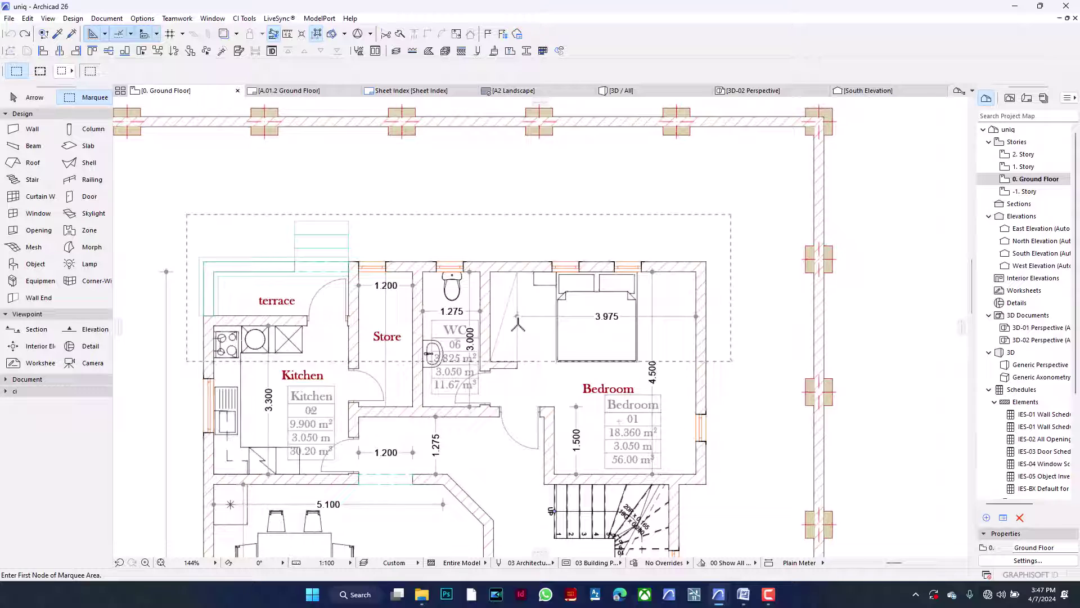
# Step: Move the marquee area about 225 mm lower over the upper rooms
pyautogui.click(529, 239)
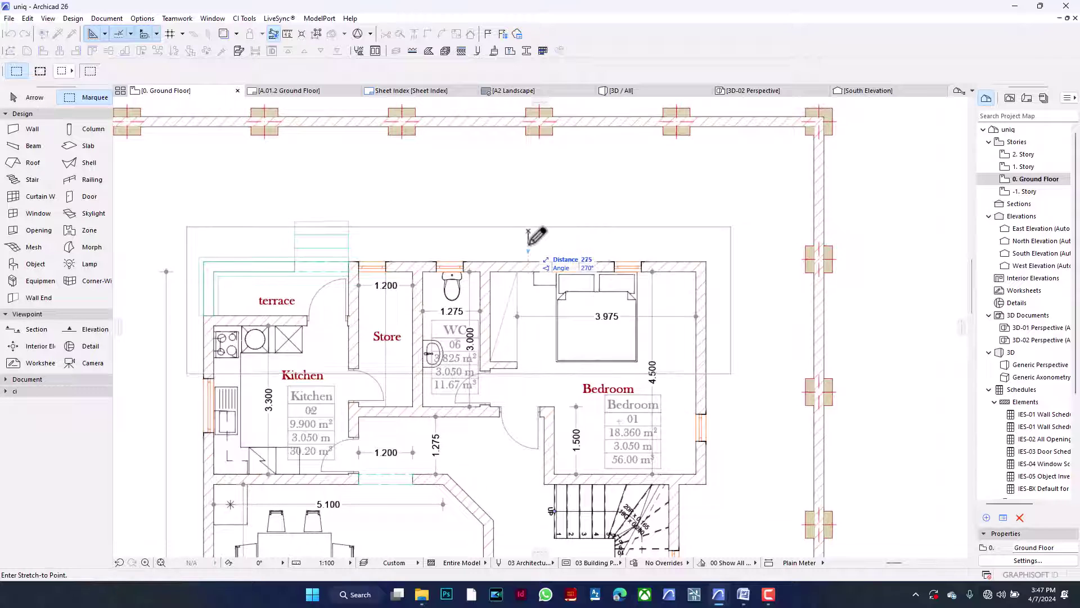
pyautogui.click(529, 235)
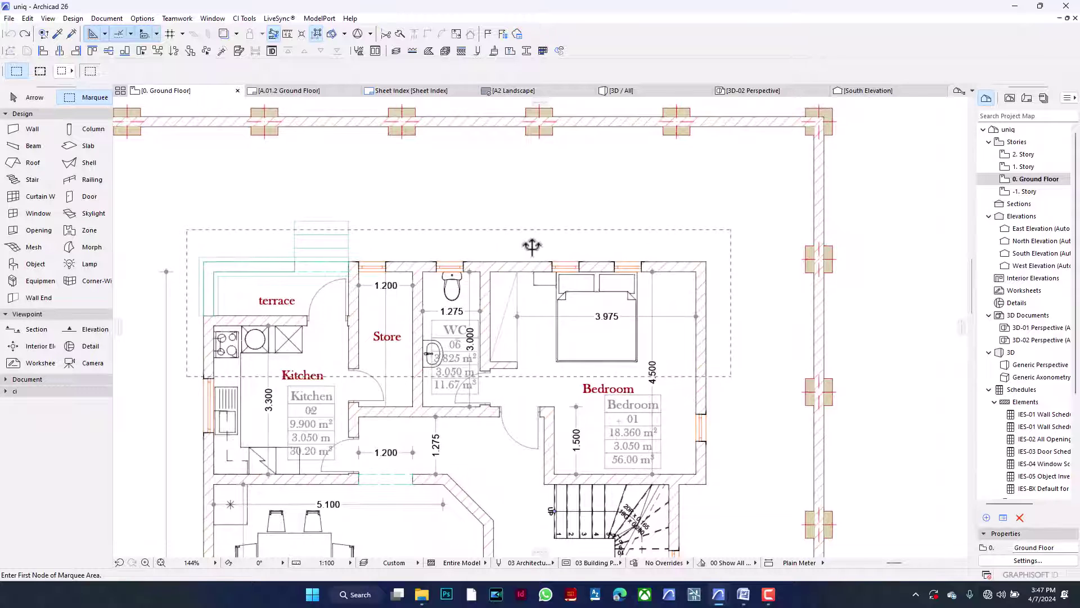
# Step: Redraw the marquee over the upper rooms, stretch them 1500 mm north, and view the 3D model
pyautogui.click(185, 376)
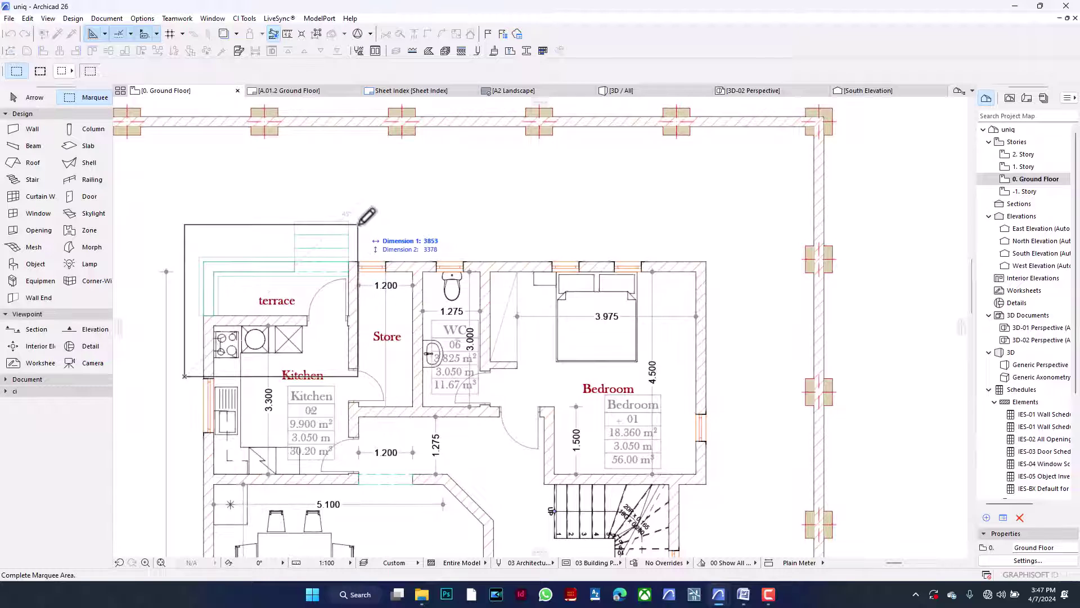
pyautogui.click(736, 213)
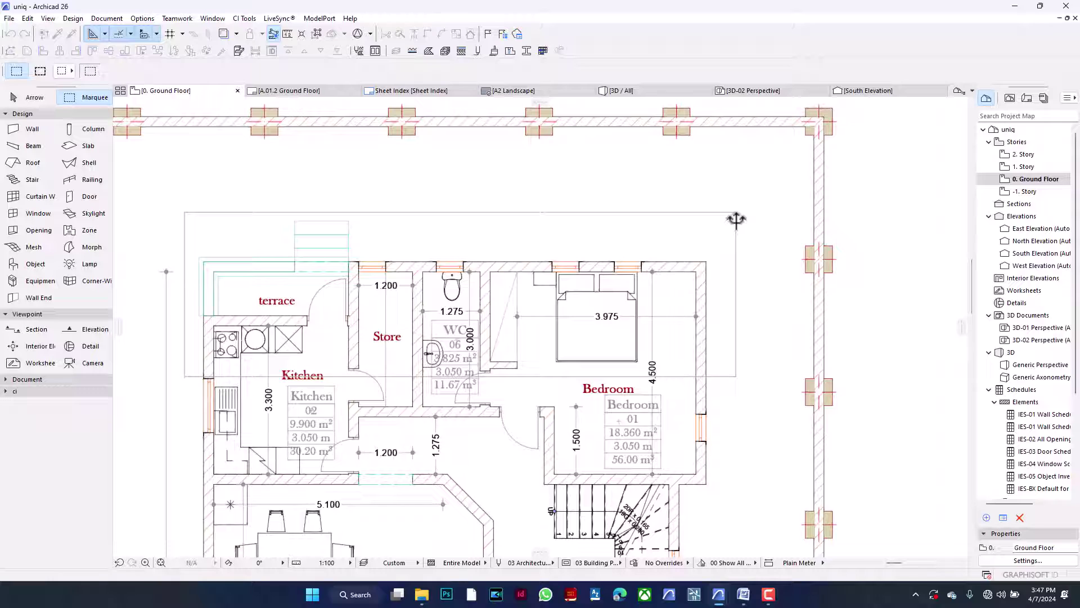
pyautogui.hotkey('ctrl', 'h')
pyautogui.click(767, 329)
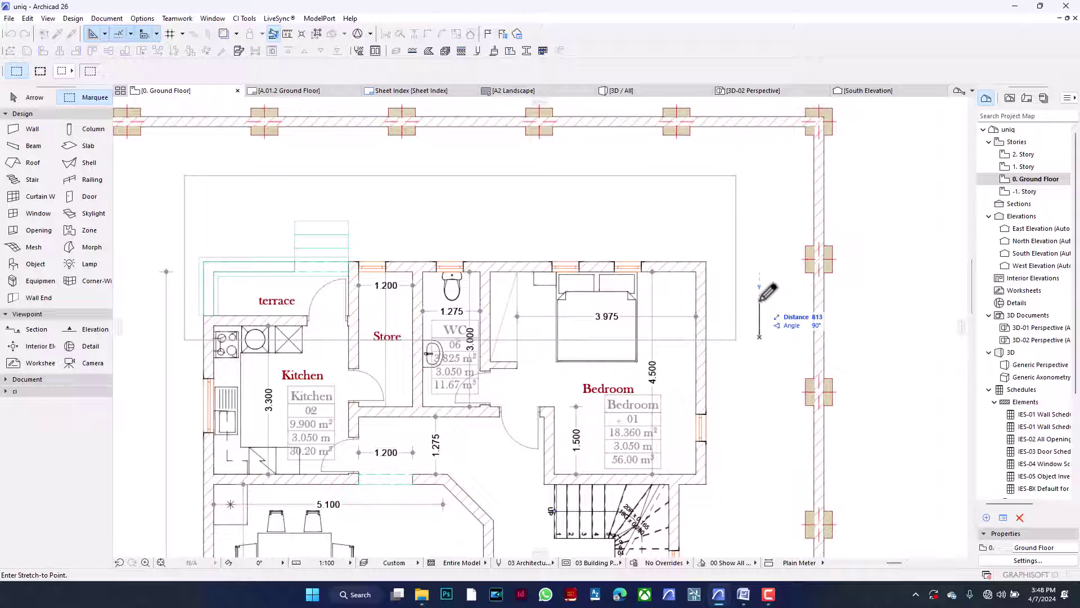
pyautogui.write('1500')
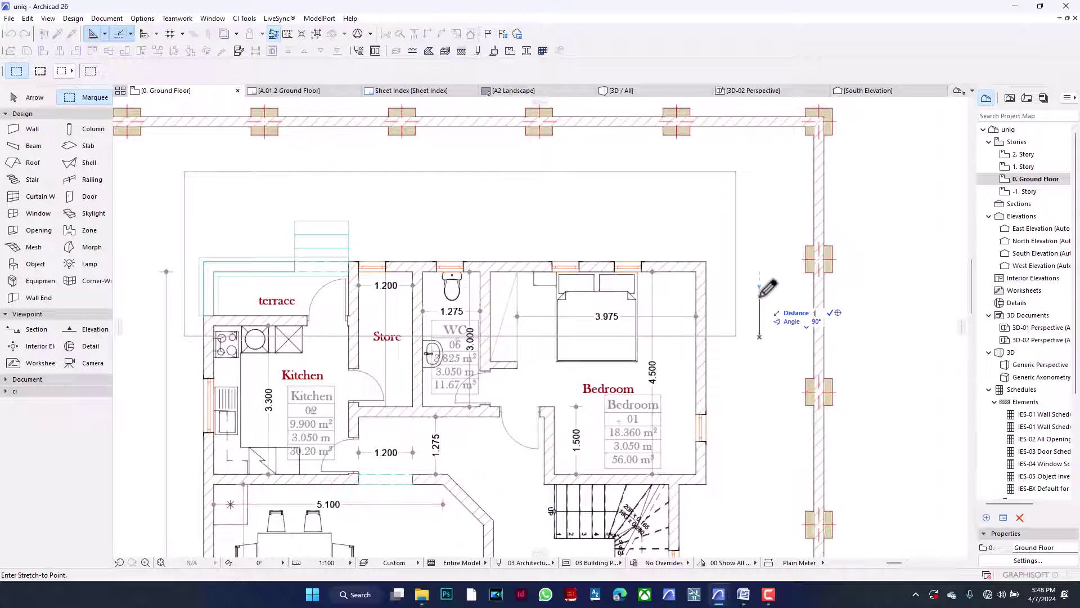
pyautogui.press('Return')
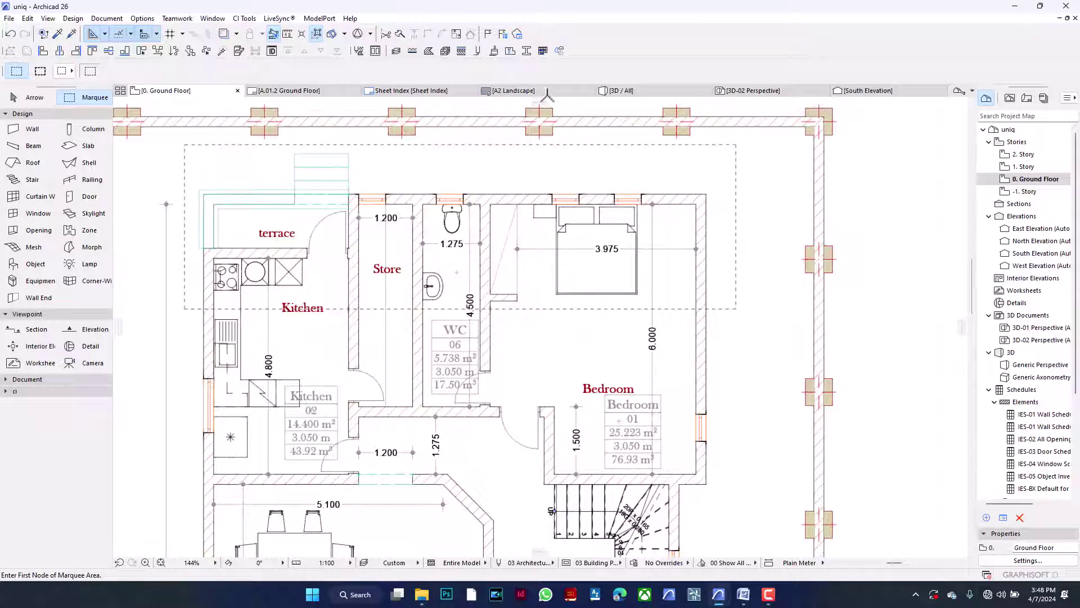
pyautogui.click(641, 90)
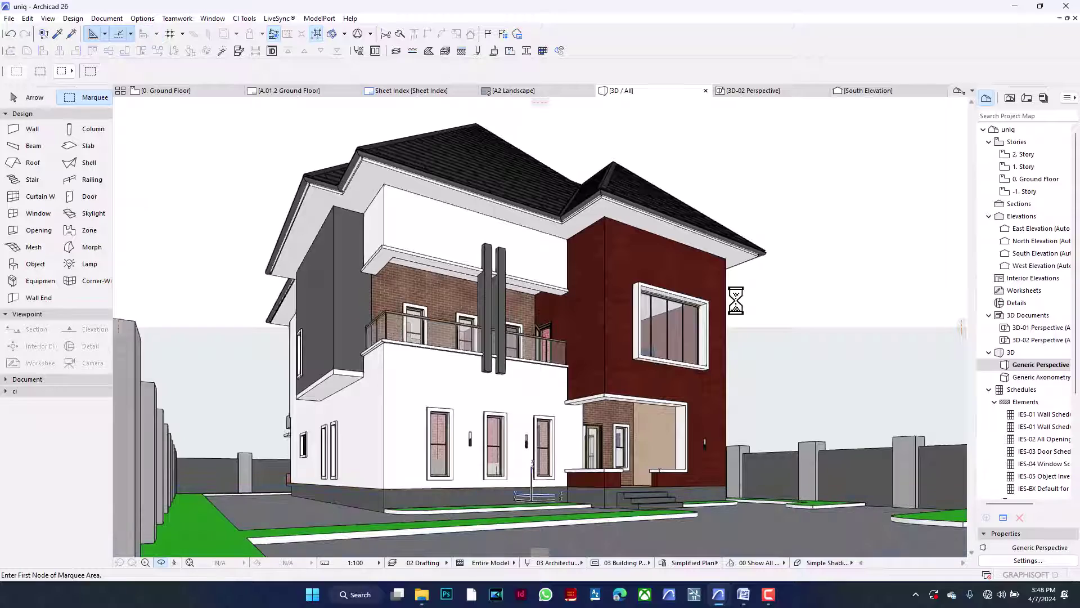
pyautogui.keyDown('shift'); pyautogui.moveTo(737, 302); pyautogui.dragTo(442, 284, button='middle'); pyautogui.keyUp('shift')
pyautogui.scroll(-5, 417, 472)
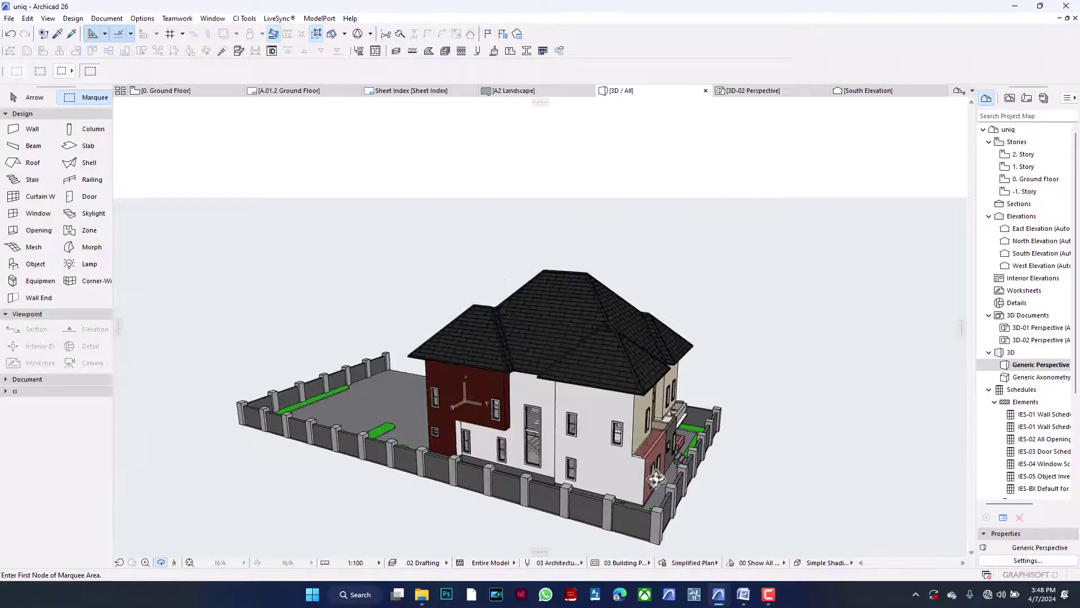
pyautogui.scroll(6, 658, 479)
pyautogui.keyDown('shift'); pyautogui.moveTo(612, 325); pyautogui.dragTo(697, 369, button='middle'); pyautogui.keyUp('shift')
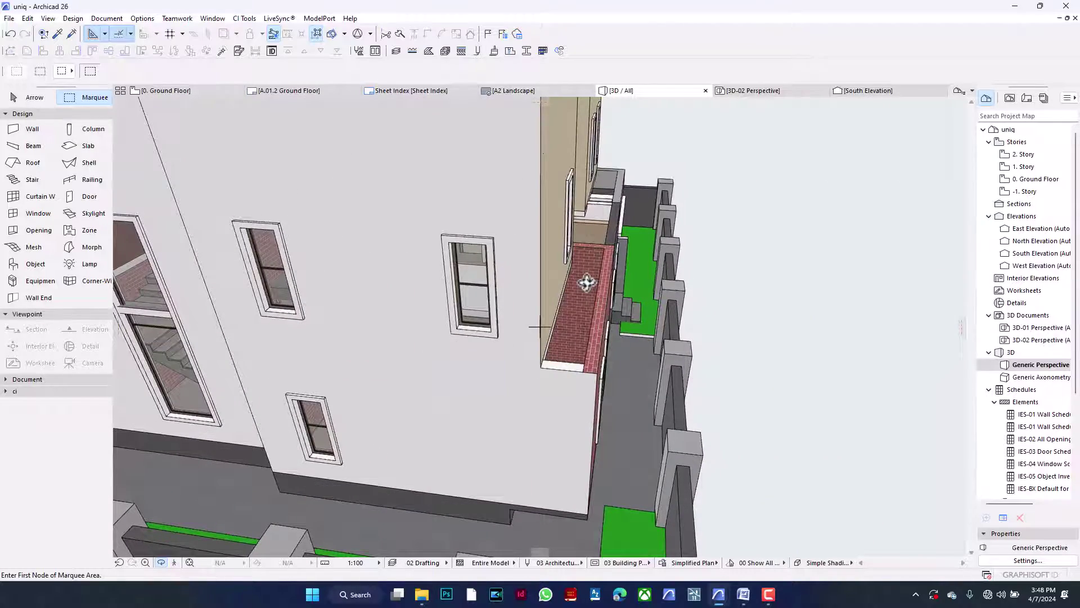
pyautogui.scroll(3, 585, 282)
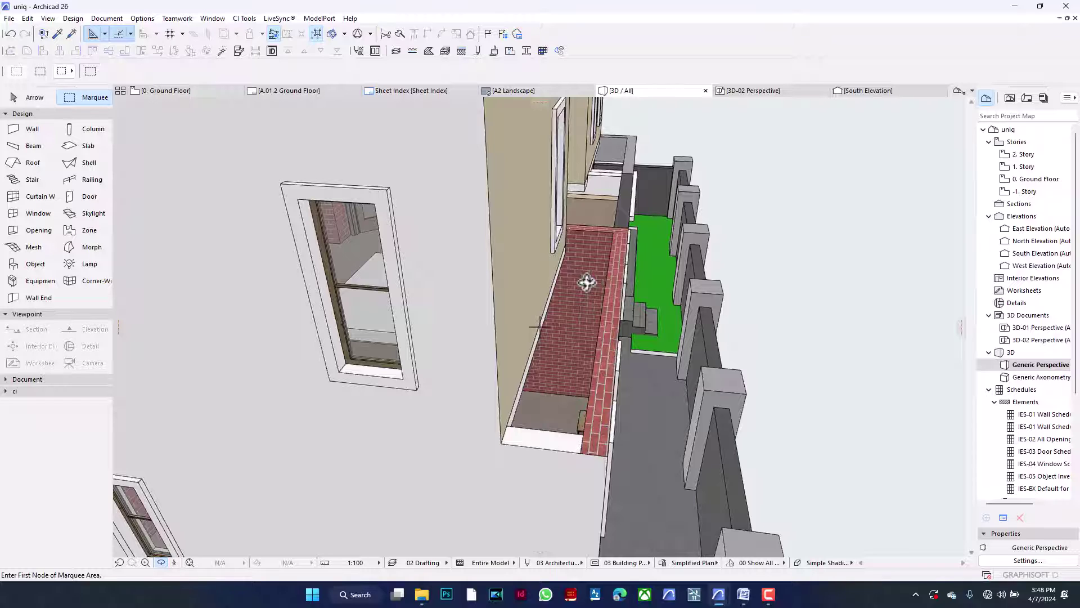
pyautogui.scroll(-5, 587, 282)
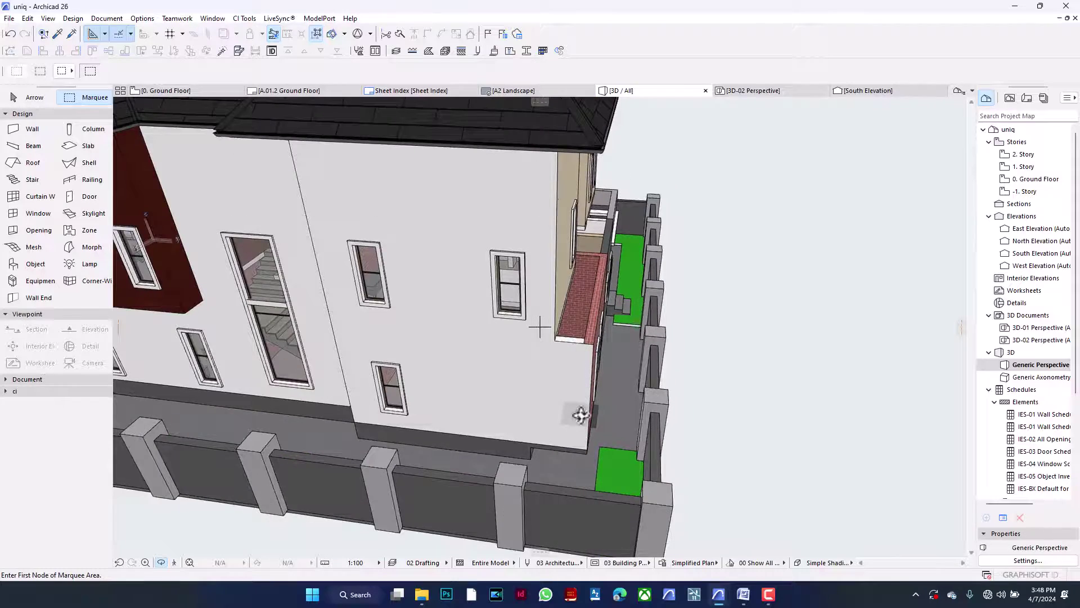
pyautogui.scroll(1, 548, 390)
pyautogui.scroll(4, 574, 486)
pyautogui.scroll(2, 574, 485)
pyautogui.keyDown('shift'); pyautogui.moveTo(574, 485); pyautogui.dragTo(639, 528, button='middle'); pyautogui.keyUp('shift')
pyautogui.scroll(-8, 639, 527)
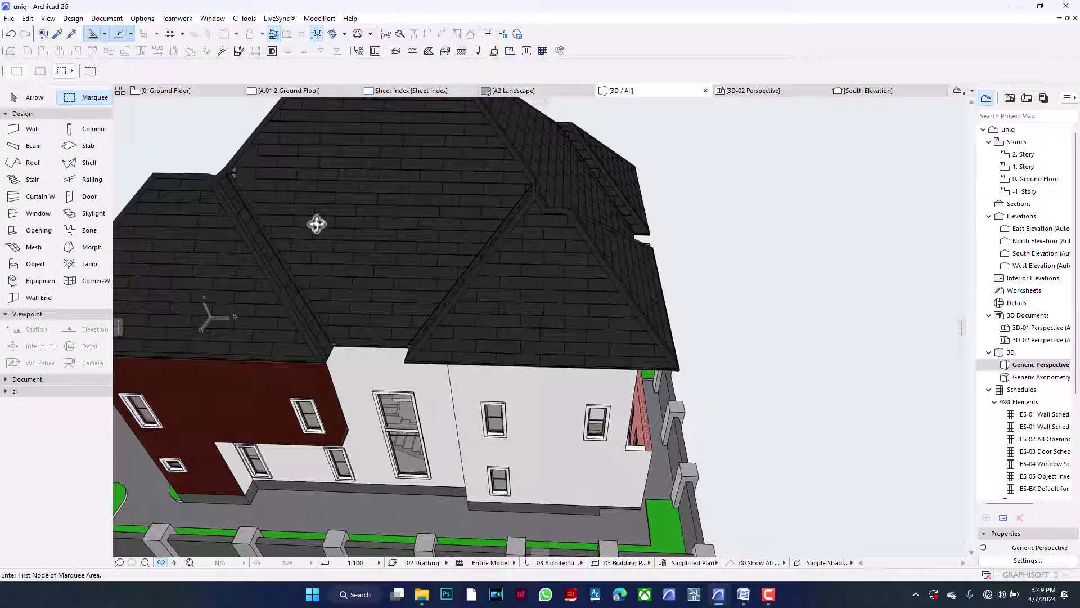
# Step: Undo the 1500 mm stretch and stretch the upper rooms 600 mm north on all stories
pyautogui.click(167, 91)
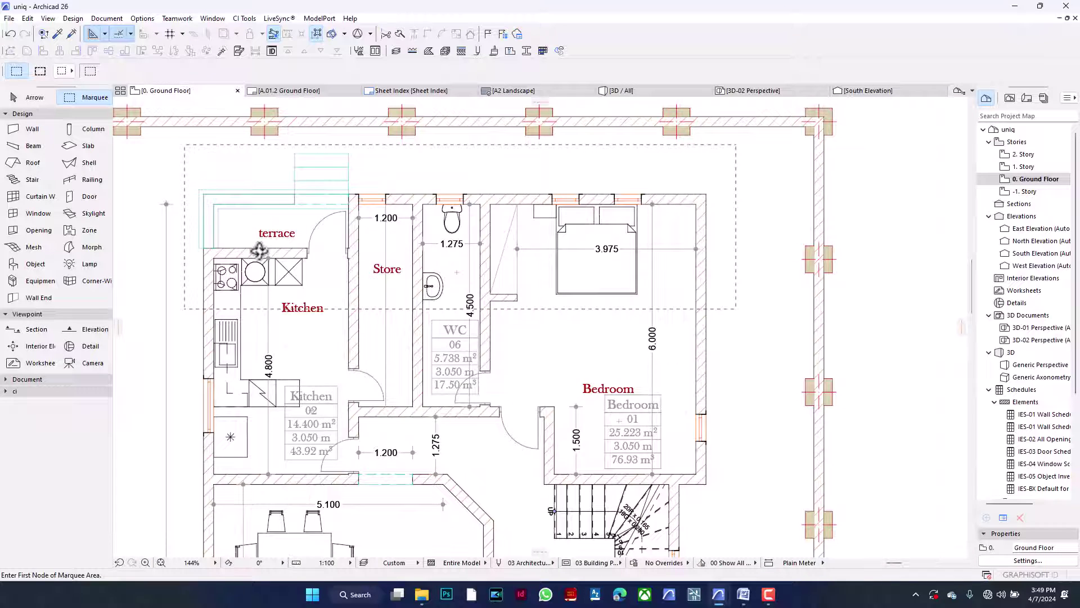
pyautogui.hotkey('ctrl', 'z')
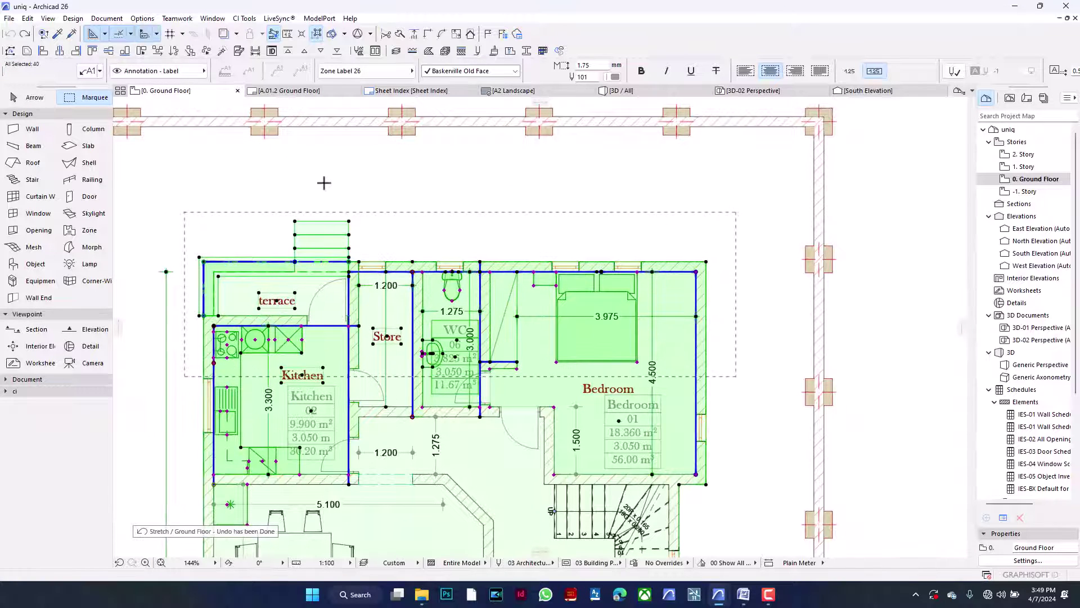
pyautogui.press('Escape')
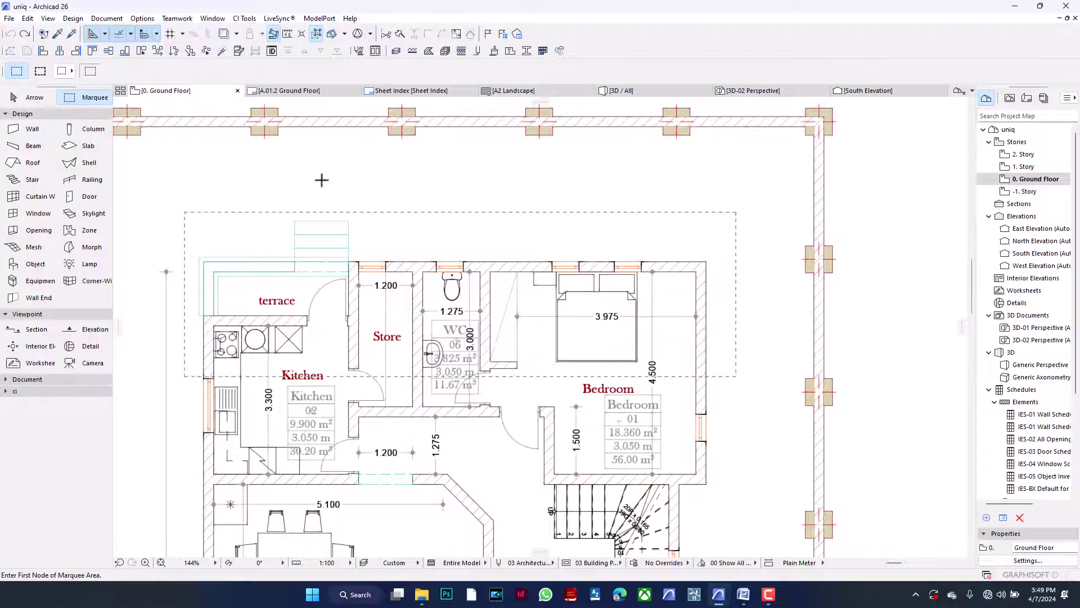
pyautogui.click(40, 71)
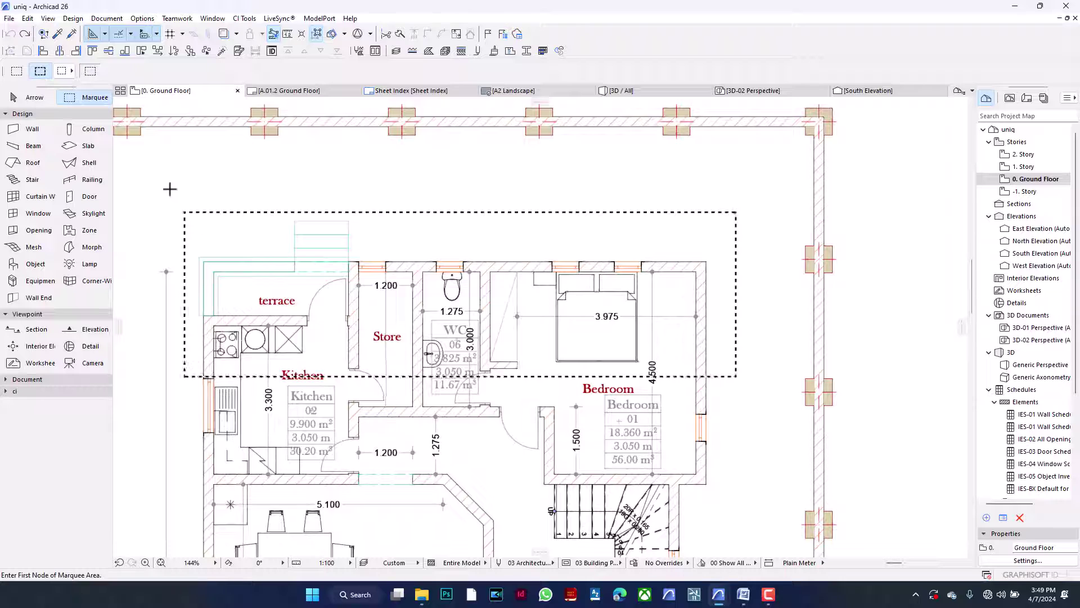
pyautogui.click(781, 315)
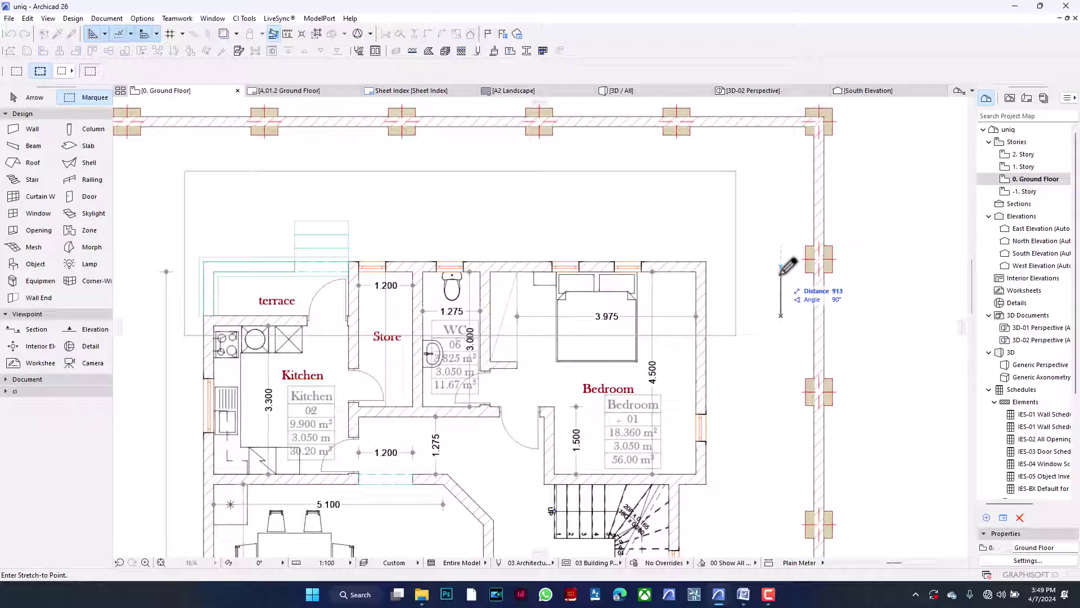
pyautogui.write('600')
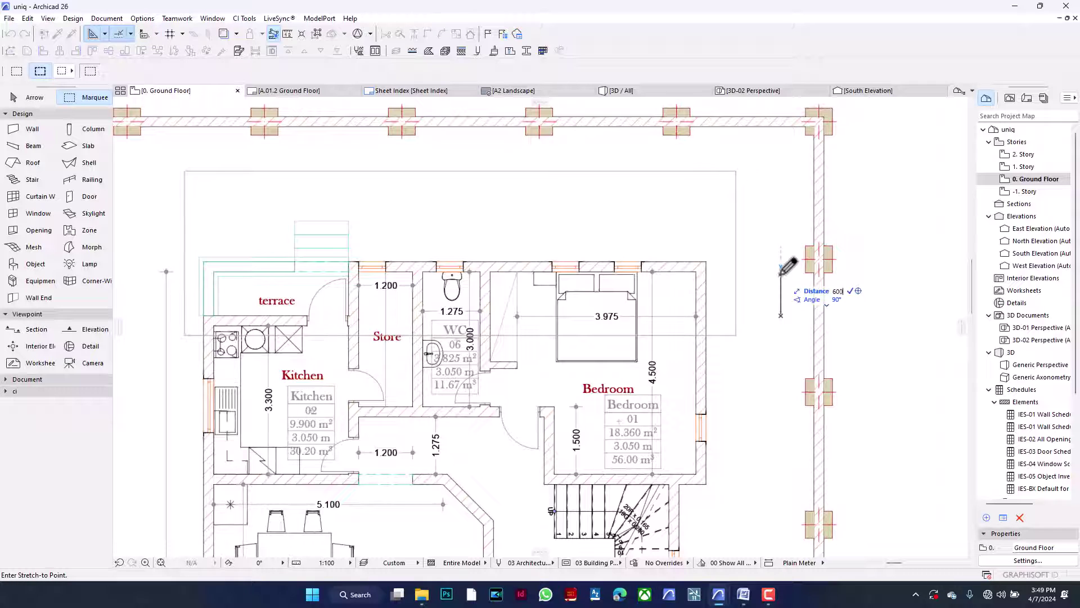
pyautogui.press('Return')
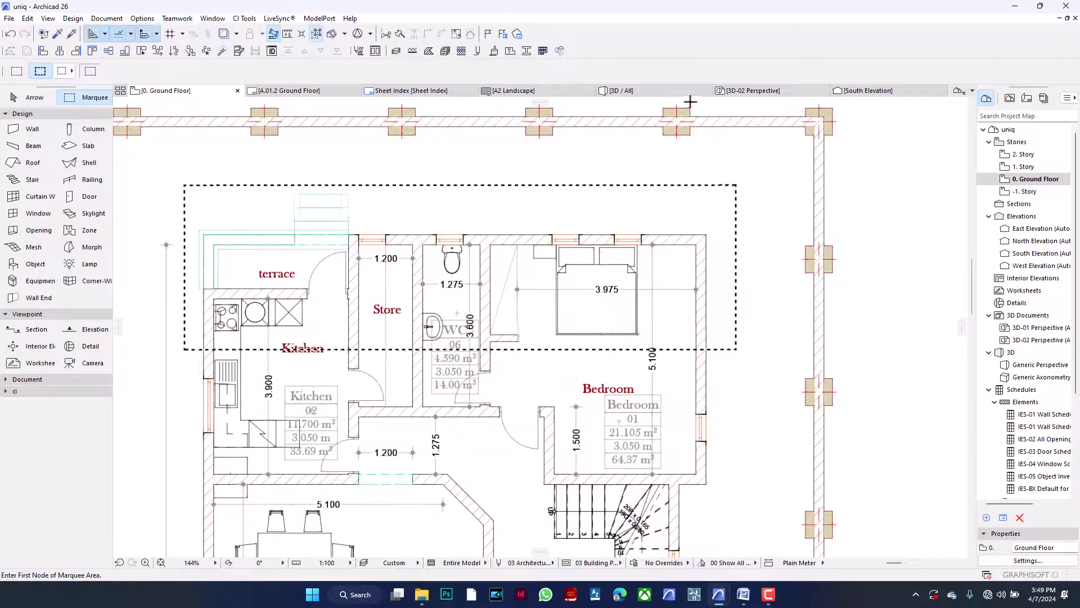
pyautogui.click(671, 93)
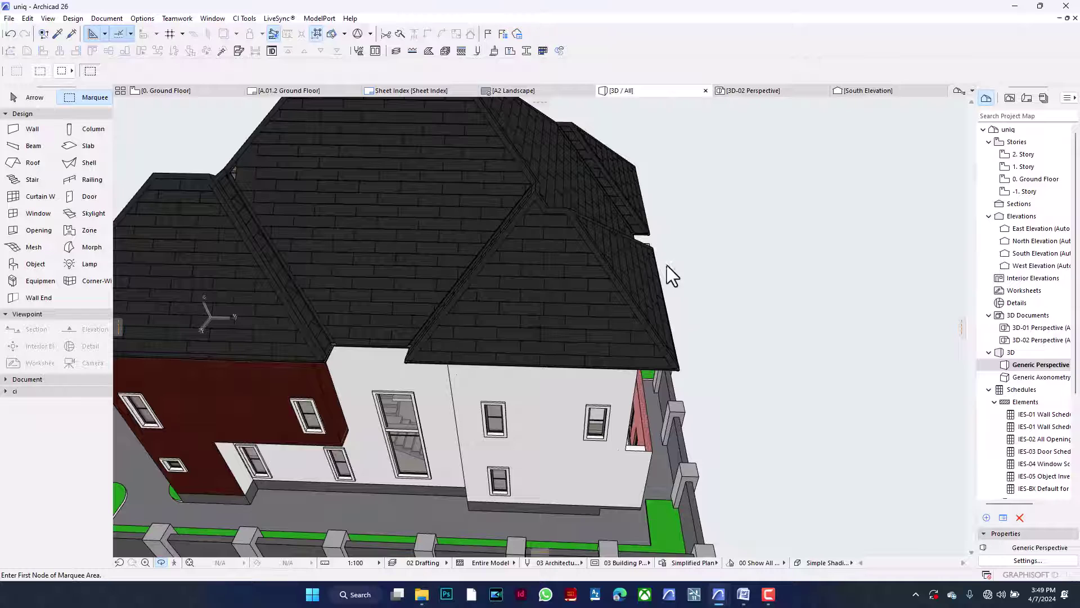
# Step: Orbit and zoom around the 3D house to inspect the stretched walls and hipped roof
pyautogui.keyDown('shift'); pyautogui.moveTo(692, 373); pyautogui.dragTo(634, 306, button='middle'); pyautogui.keyUp('shift')
pyautogui.scroll(-5, 634, 306)
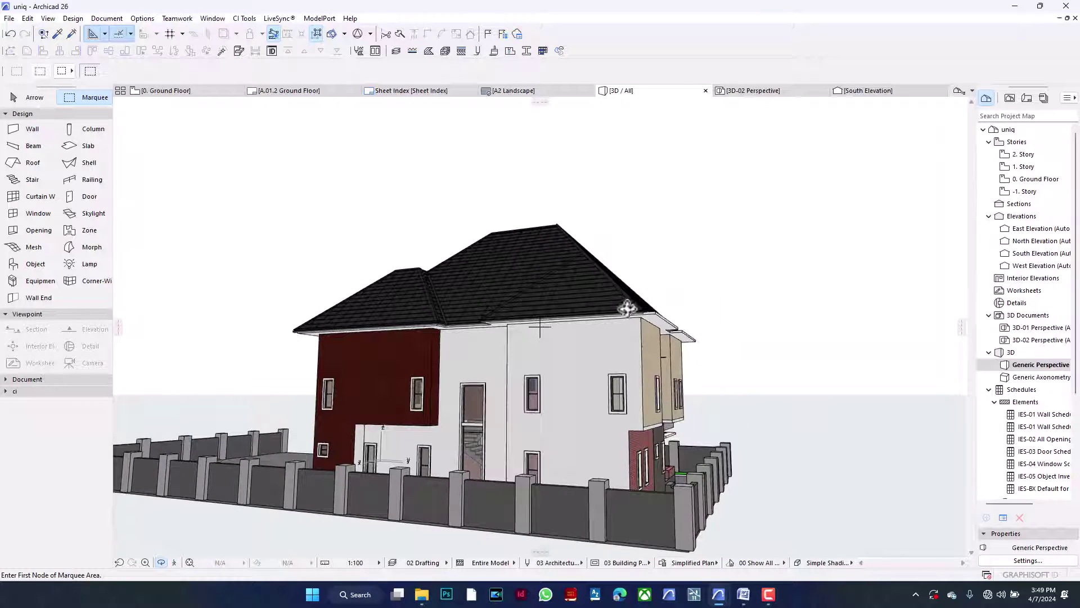
pyautogui.keyDown('shift'); pyautogui.moveTo(667, 428); pyautogui.dragTo(639, 508, button='middle'); pyautogui.keyUp('shift')
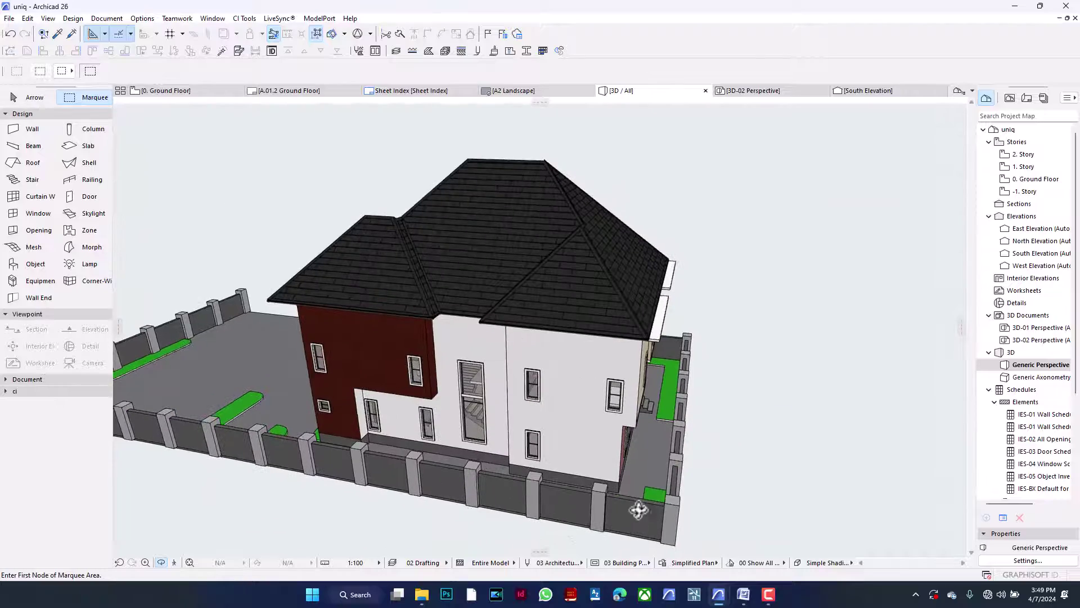
pyautogui.scroll(4, 635, 501)
pyautogui.scroll(3, 635, 502)
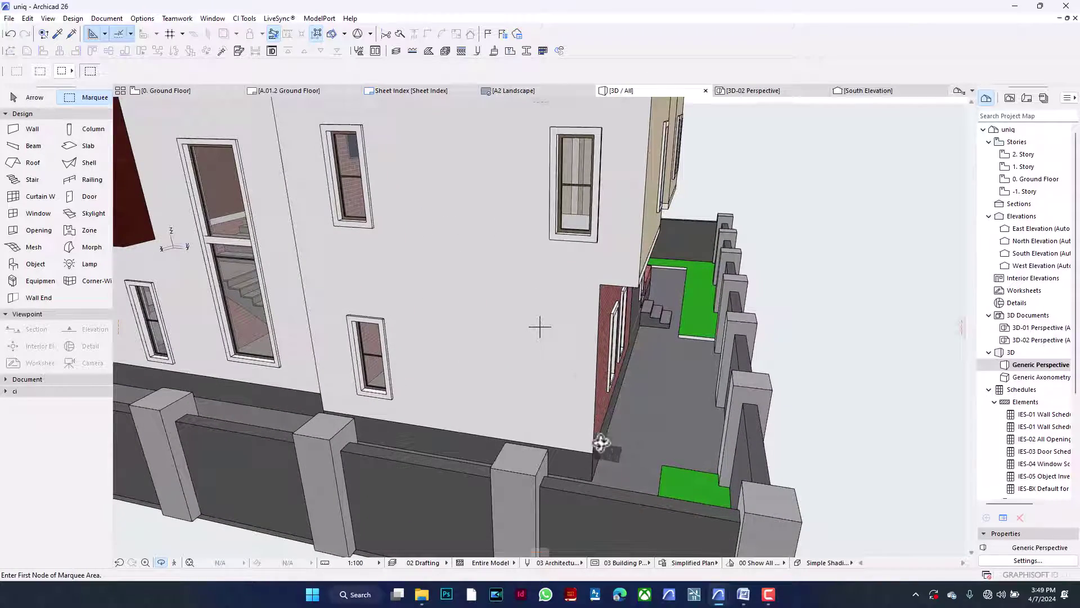
pyautogui.scroll(-5, 608, 255)
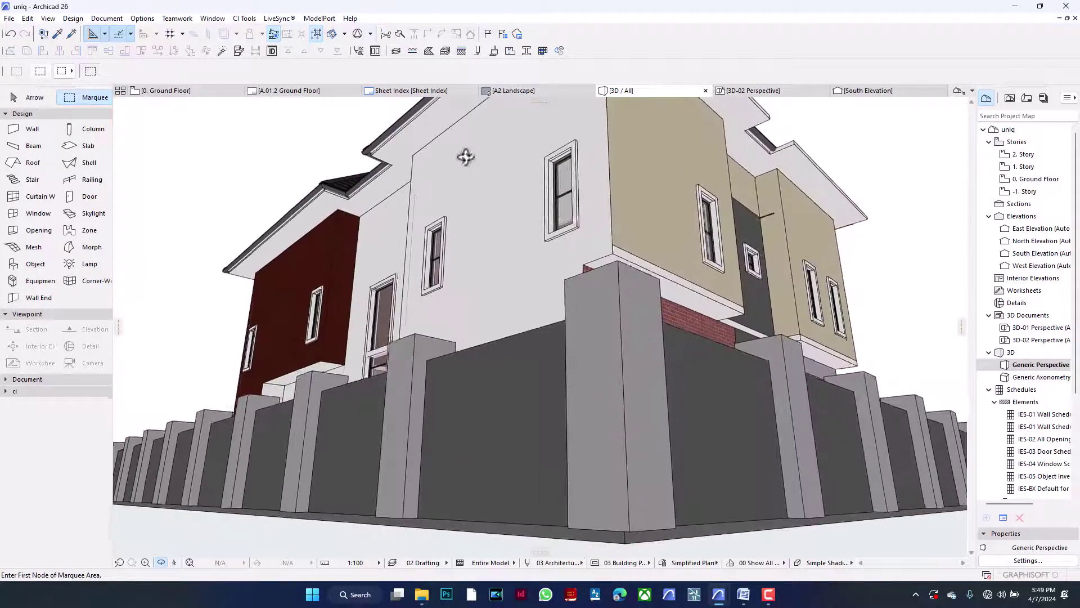
pyautogui.scroll(5, 546, 227)
pyautogui.scroll(-5, 545, 228)
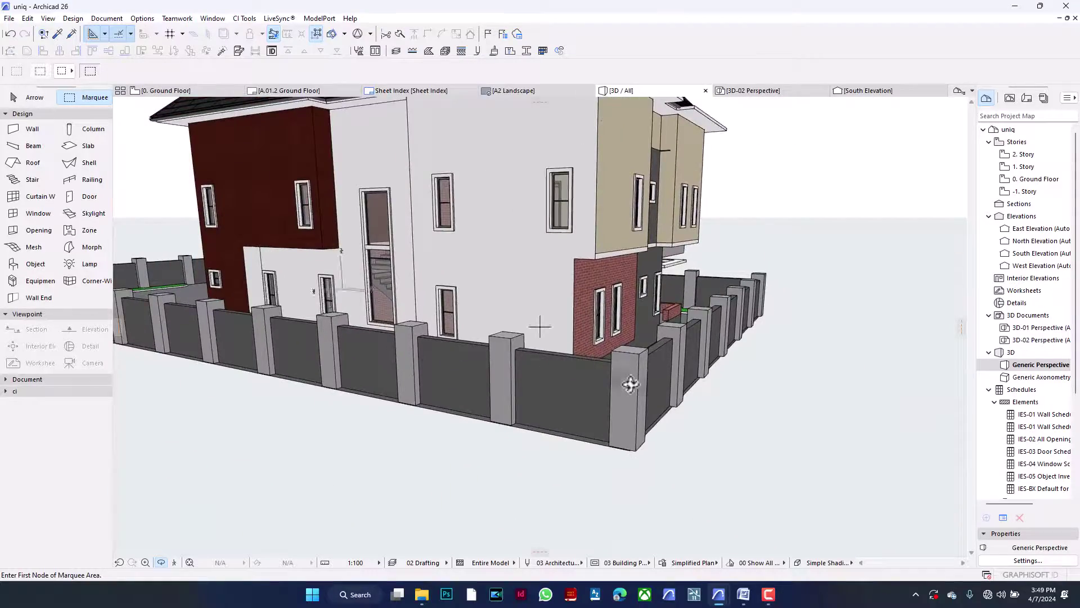
pyautogui.scroll(-3, 627, 381)
pyautogui.scroll(6, 627, 217)
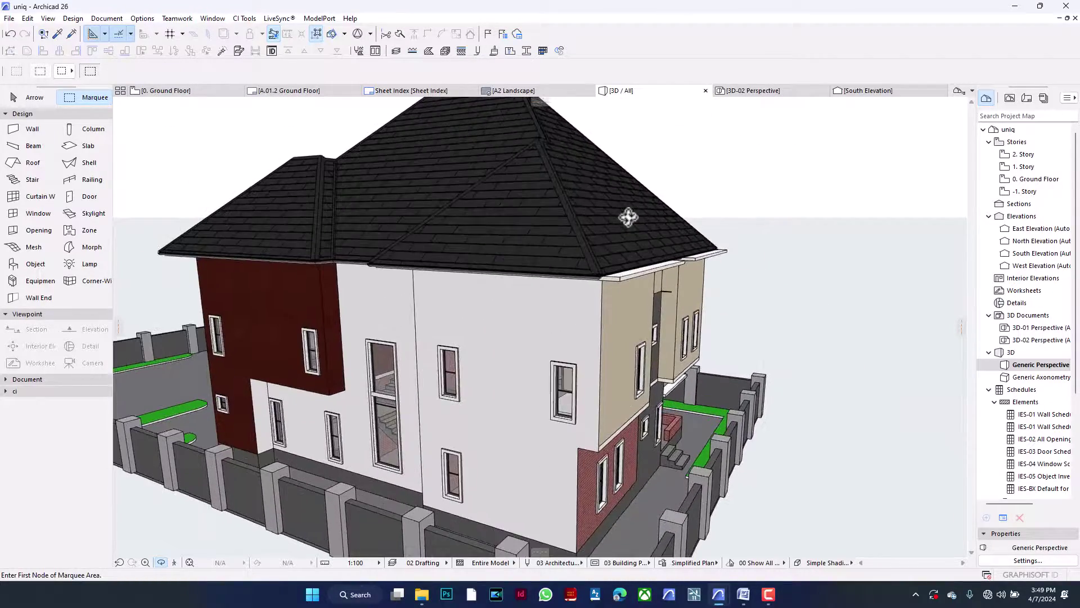